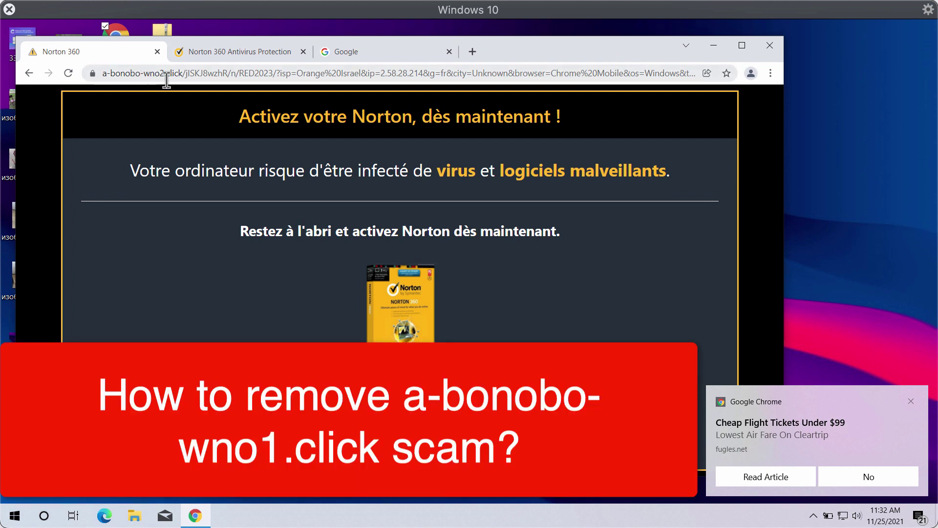
# - Close the Google tab, keeping only the two Norton scam tabs open
pyautogui.click(217, 52)
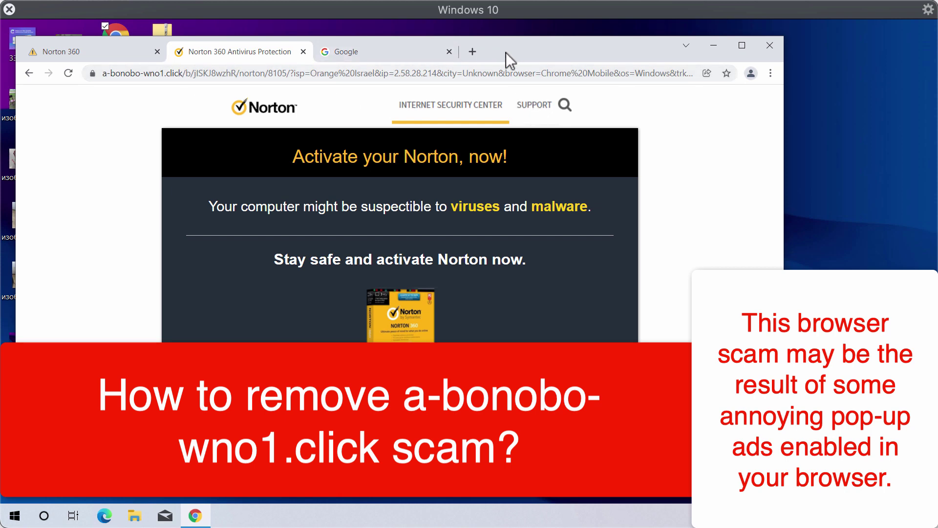
pyautogui.moveTo(509, 52); pyautogui.dragTo(506, 53)
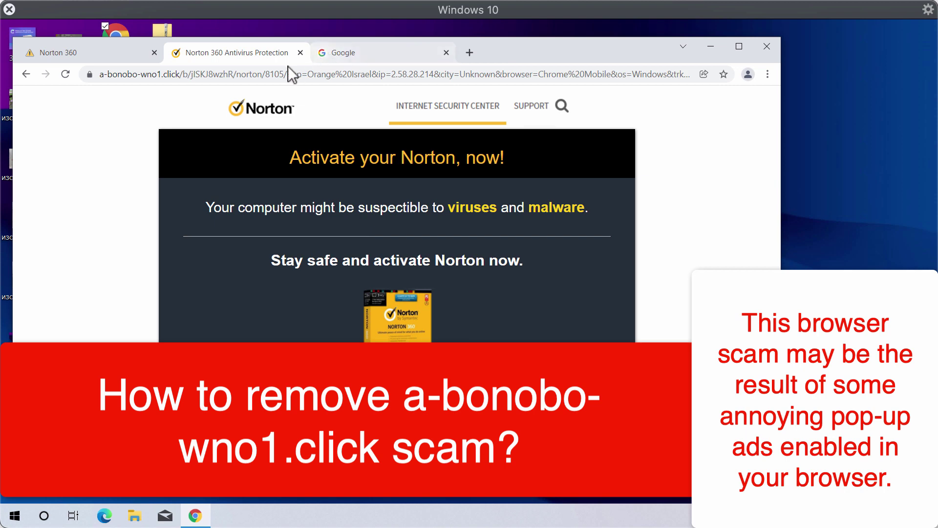
pyautogui.click(407, 54)
pyautogui.click(446, 53)
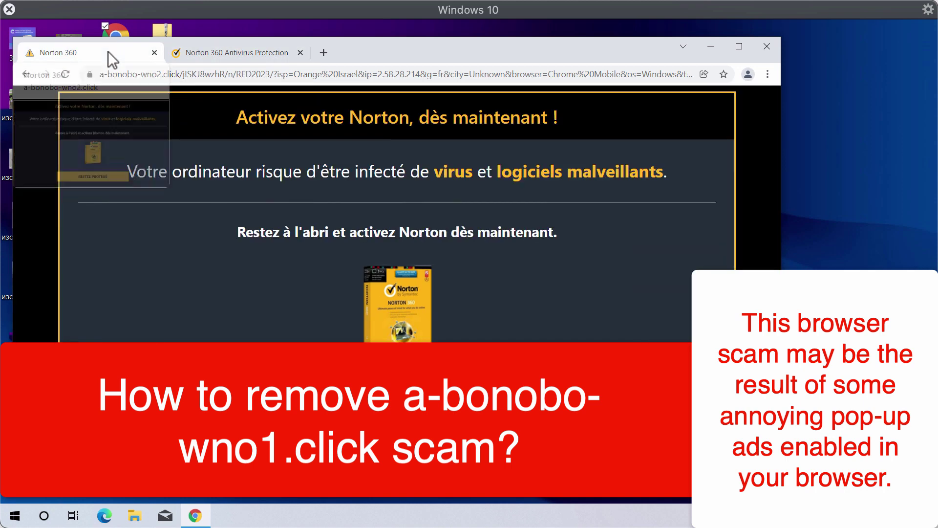
# - Compare the page content and web addresses of the French and English fake Norton 360 tabs
pyautogui.click(227, 54)
pyautogui.click(113, 53)
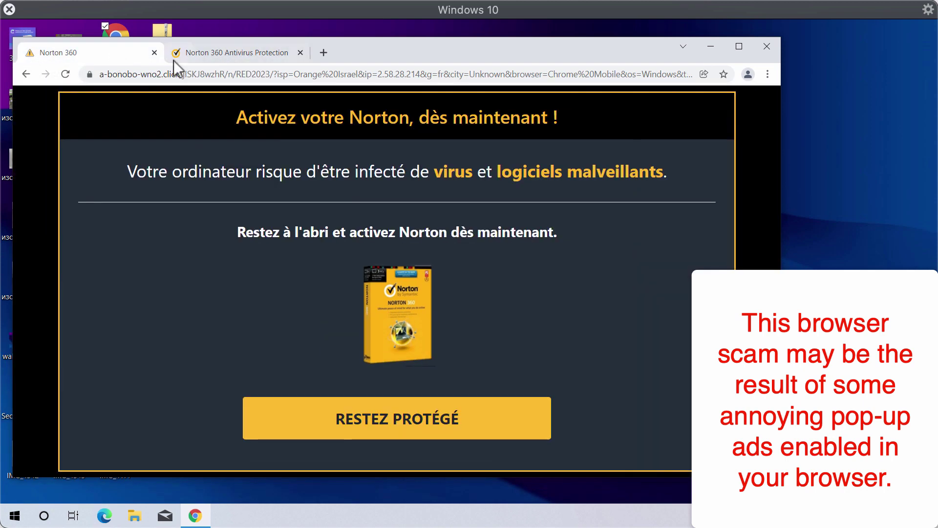
pyautogui.click(224, 55)
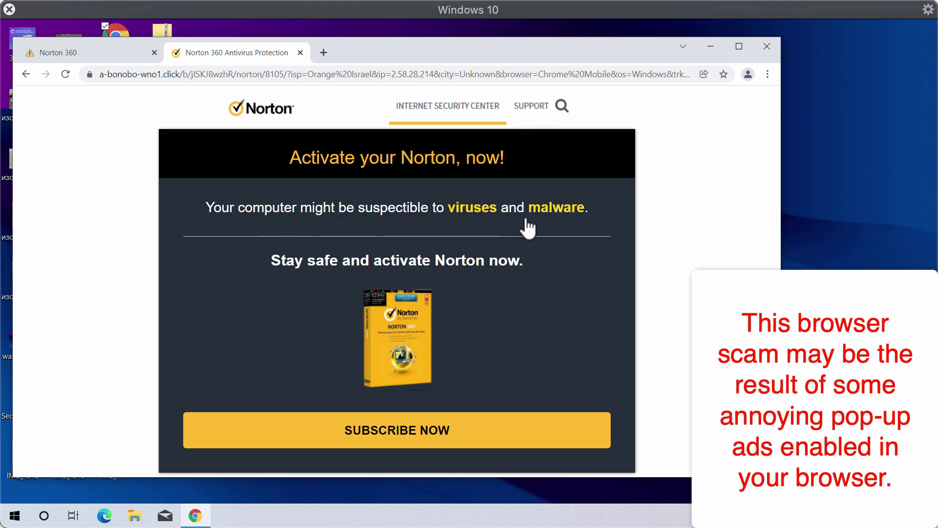
pyautogui.click(107, 52)
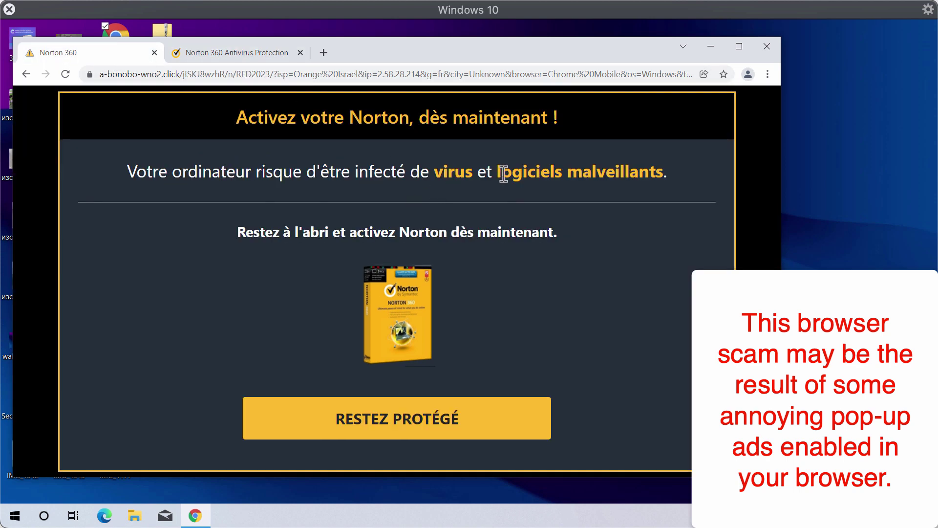
pyautogui.click(236, 53)
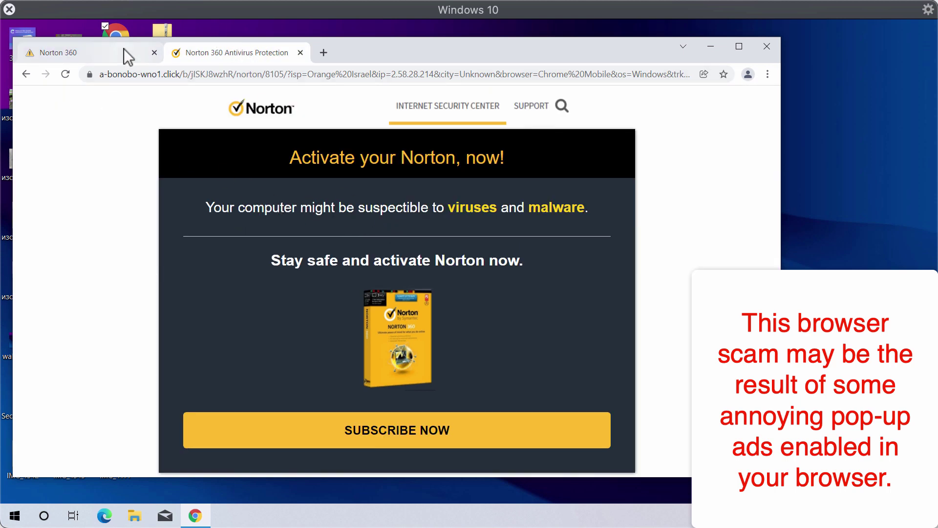
pyautogui.click(124, 48)
pyautogui.click(226, 54)
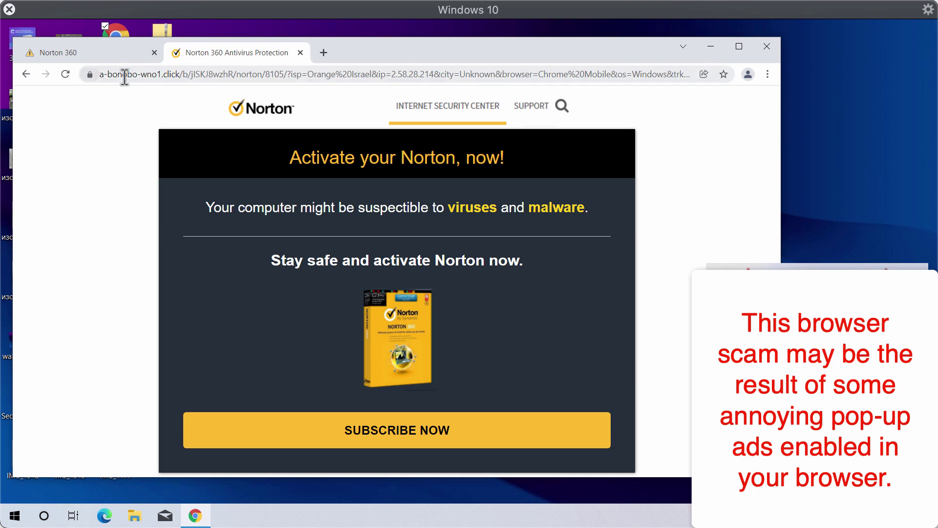
pyautogui.moveTo(383, 52); pyautogui.dragTo(382, 53)
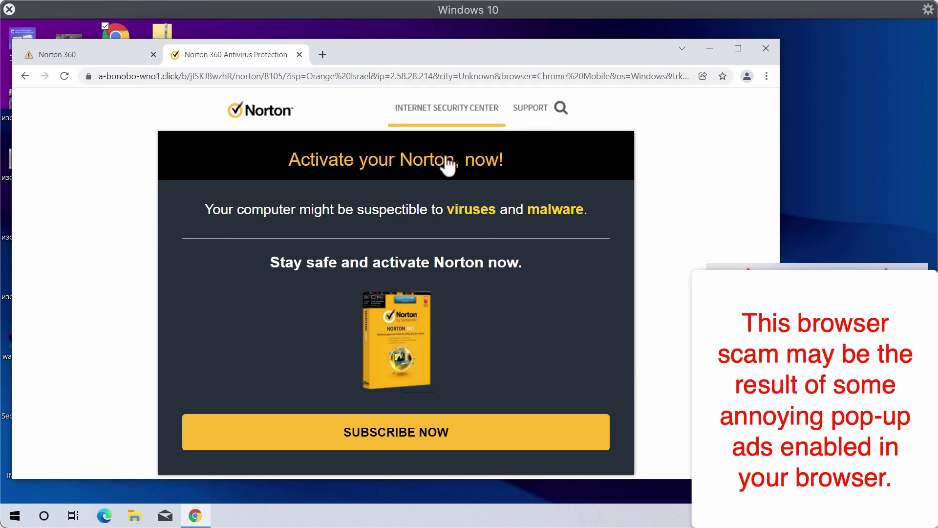
# - Test where the English fake Norton page's subscribe link and blank area lead, and close the advertising tabs they open
pyautogui.click(426, 436)
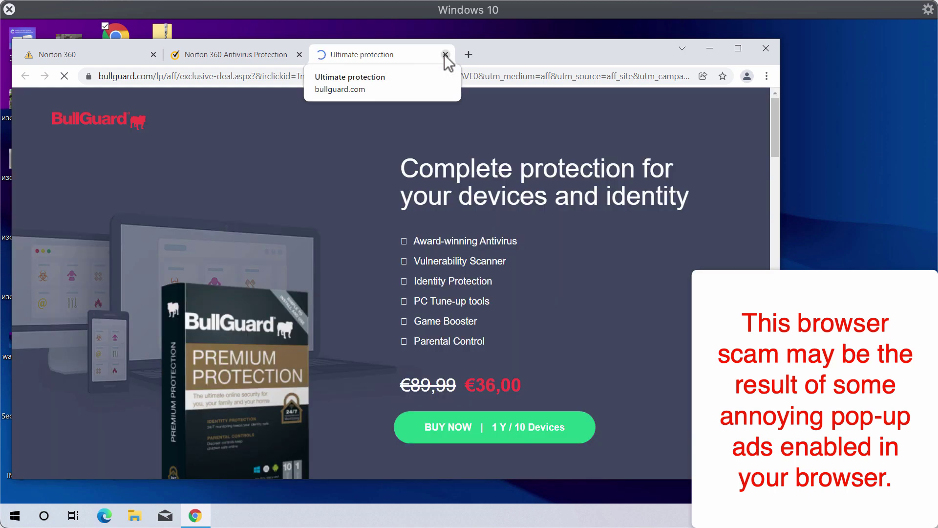
pyautogui.click(446, 55)
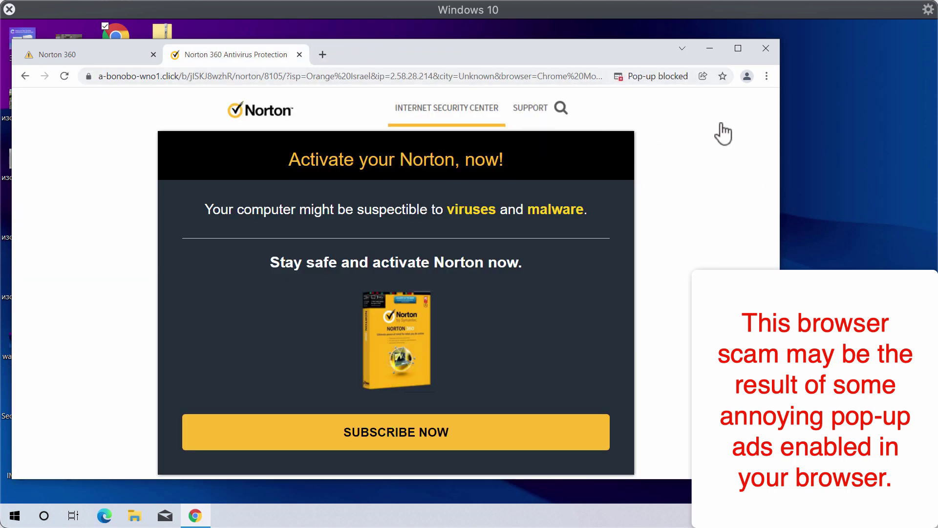
pyautogui.click(722, 133)
pyautogui.click(245, 55)
pyautogui.click(83, 55)
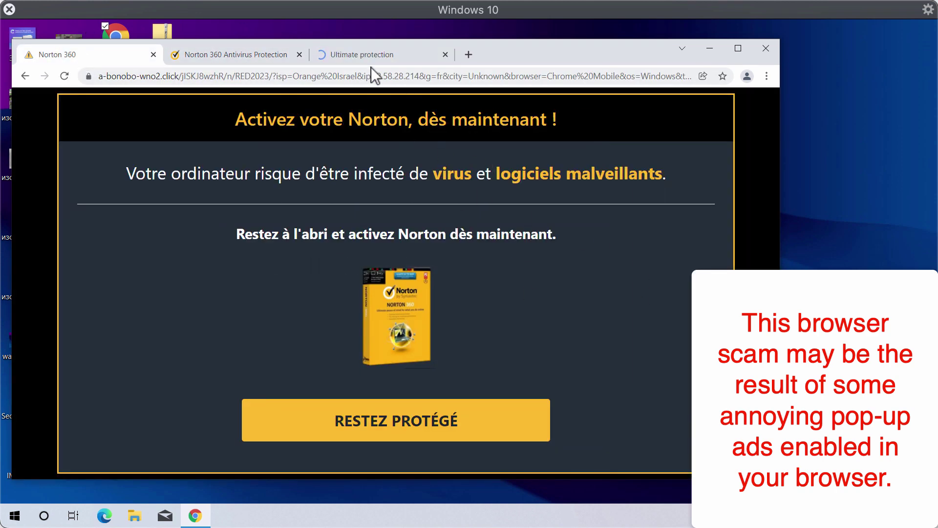
pyautogui.click(437, 53)
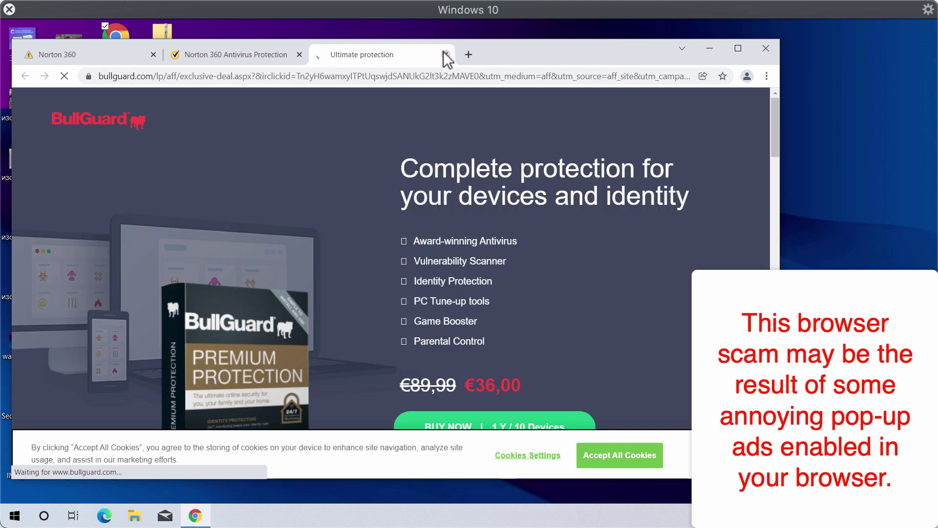
pyautogui.click(444, 55)
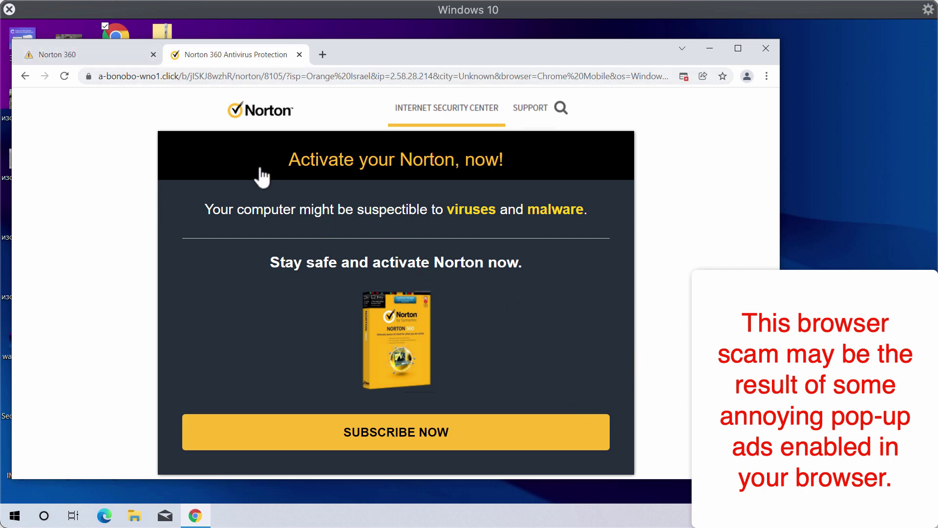
pyautogui.click(84, 56)
pyautogui.click(233, 57)
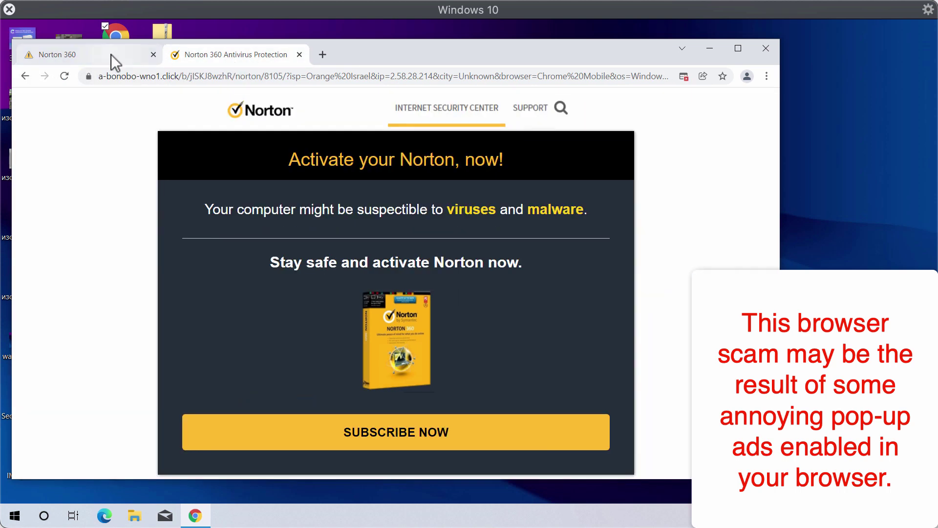
pyautogui.click(111, 54)
pyautogui.click(230, 51)
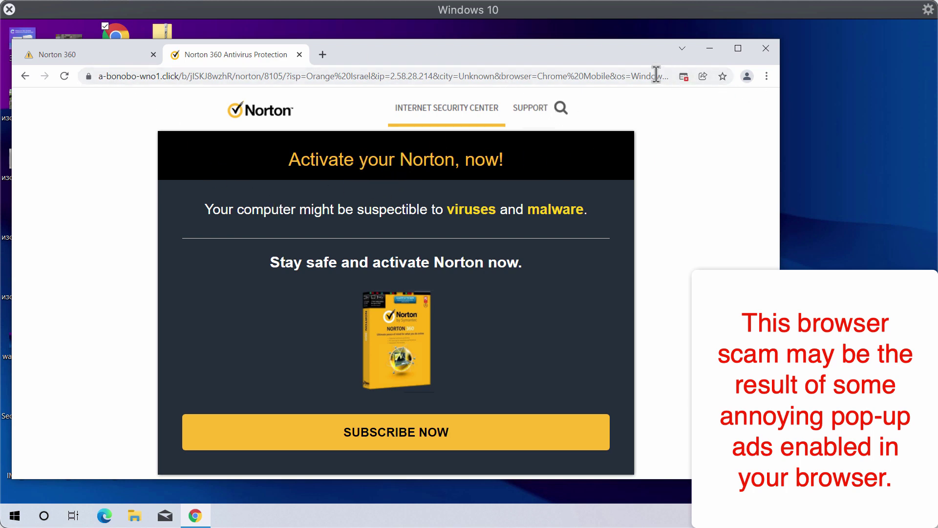
# - Open the browser's notification permissions within the privacy and security site settings
pyautogui.click(766, 76)
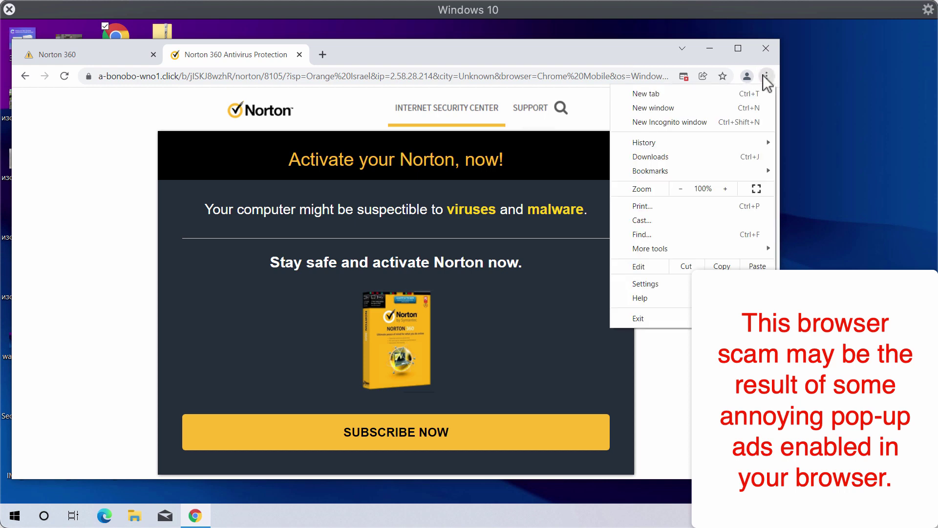
pyautogui.click(676, 286)
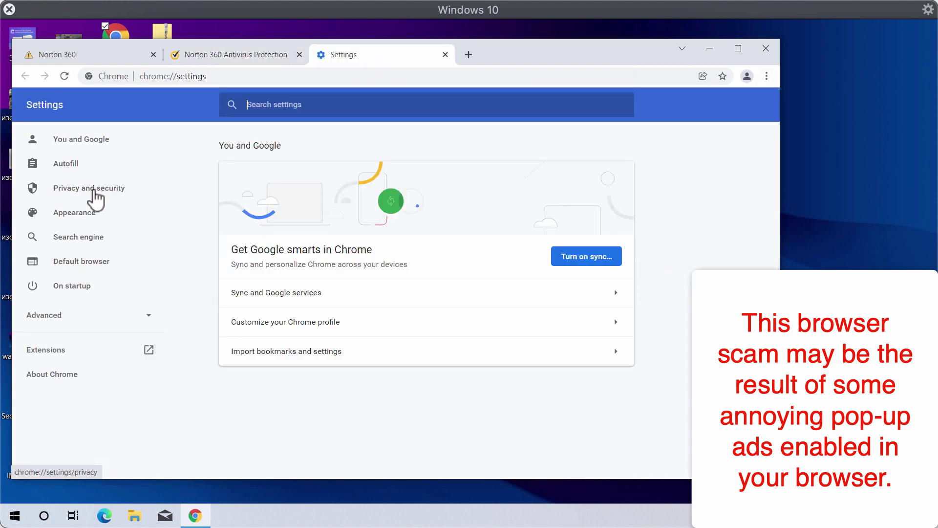
pyautogui.click(95, 195)
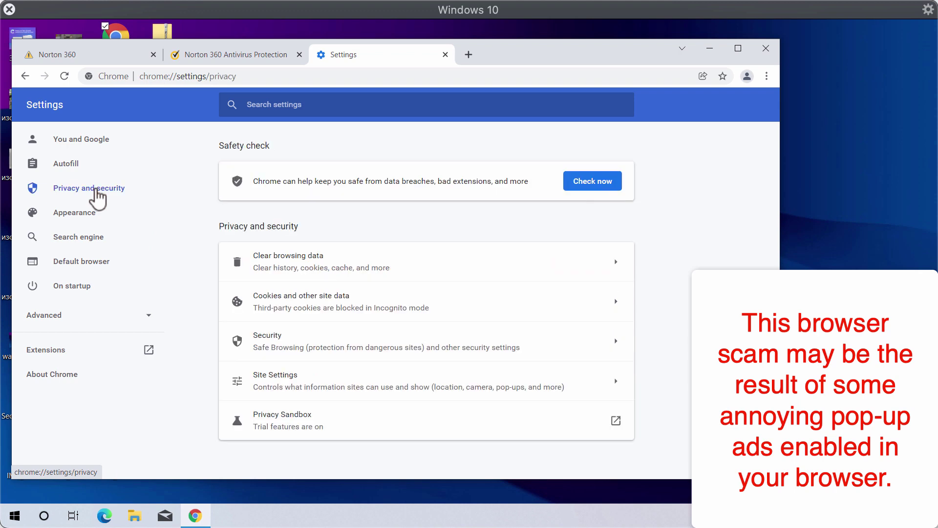
pyautogui.click(293, 382)
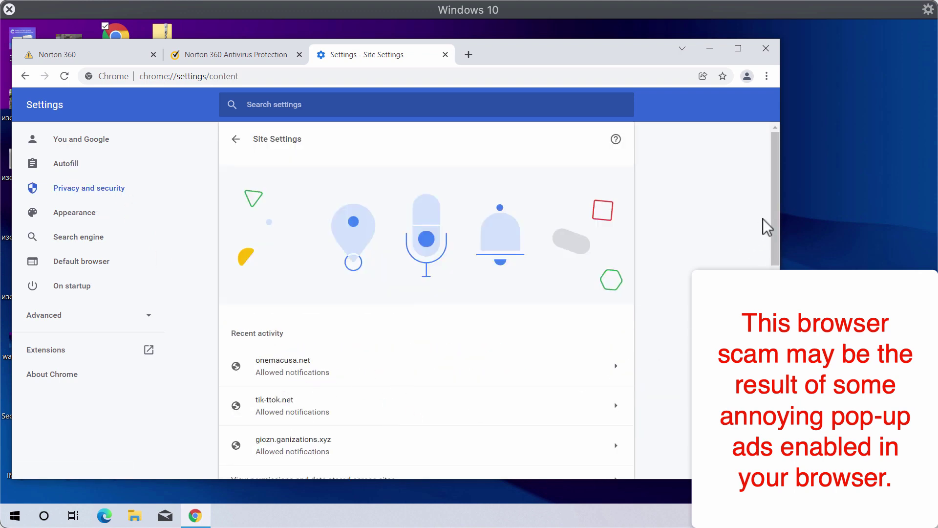
pyautogui.scroll(-4, 775, 205)
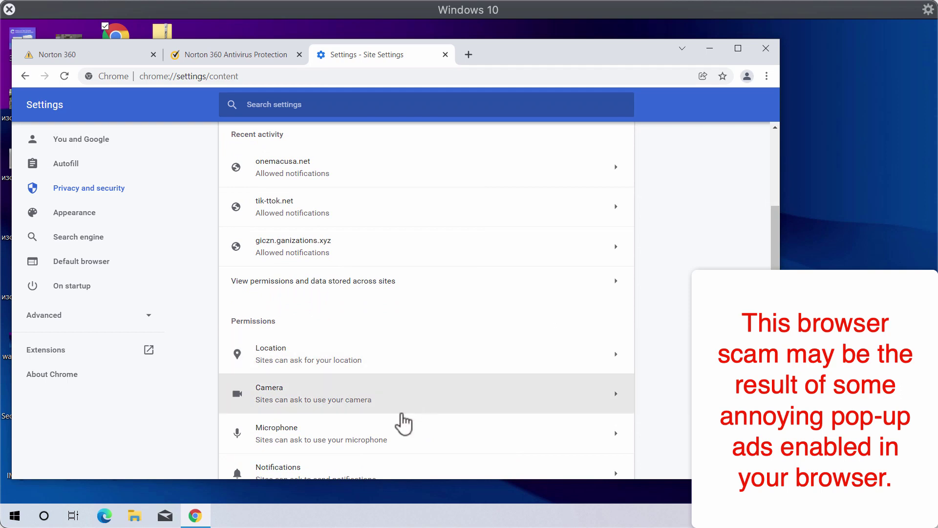
pyautogui.click(356, 473)
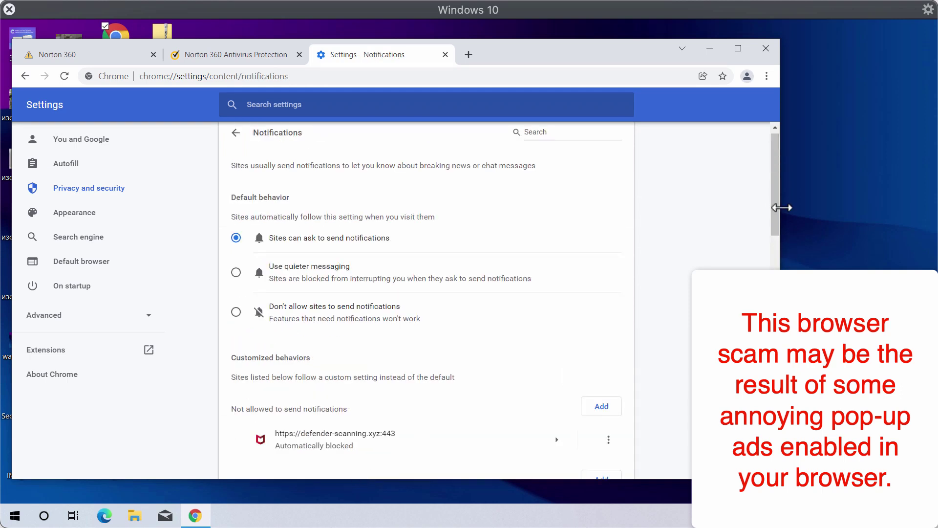
# - Remove onemacusa.net from the sites allowed to send notifications
pyautogui.scroll(-6, 336, 227)
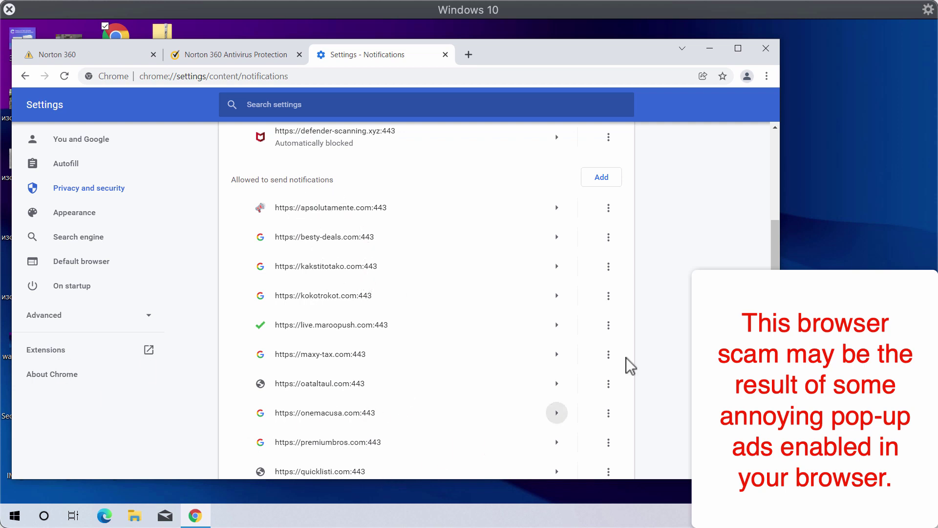
pyautogui.scroll(-4, 775, 244)
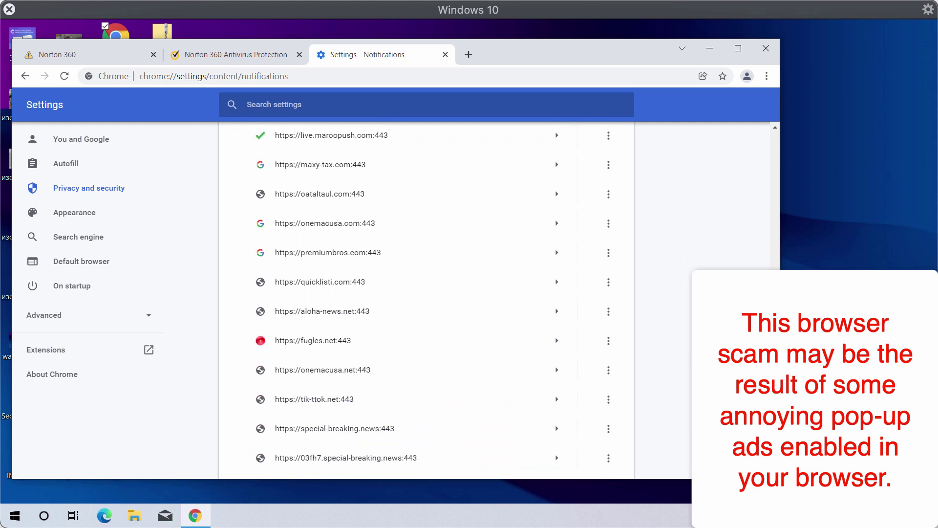
pyautogui.scroll(-1, 637, 316)
pyautogui.click(608, 311)
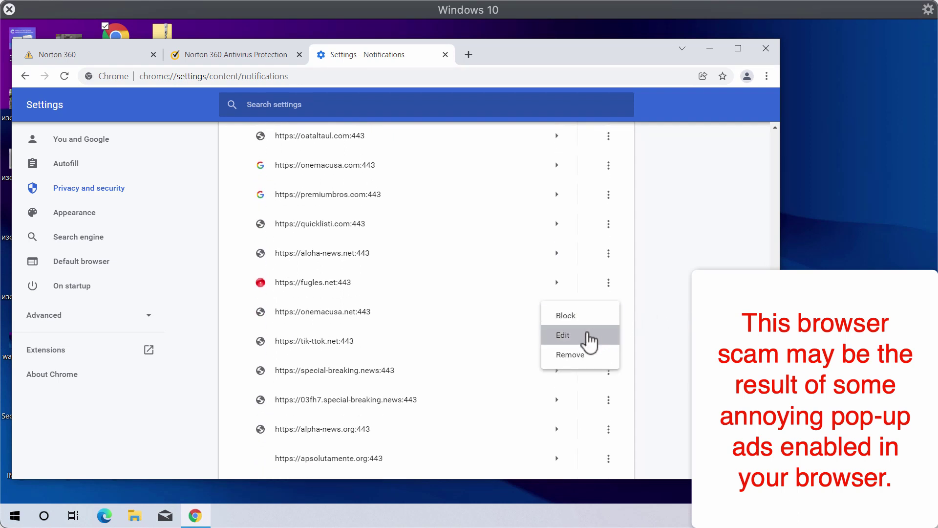
pyautogui.click(589, 355)
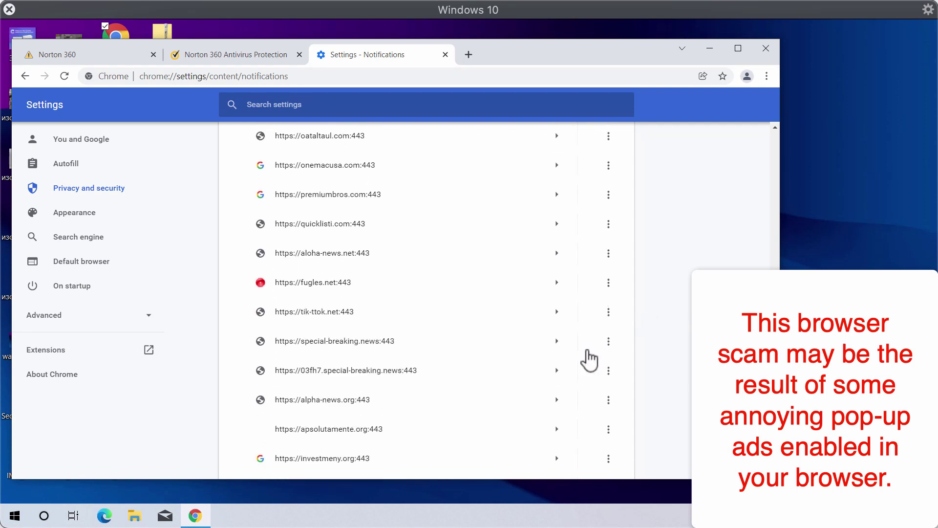
# - Remove alpha-news.org, 03fh7.special-breaking.news and special-breaking.news from the sites allowed to send notifications
pyautogui.click(608, 401)
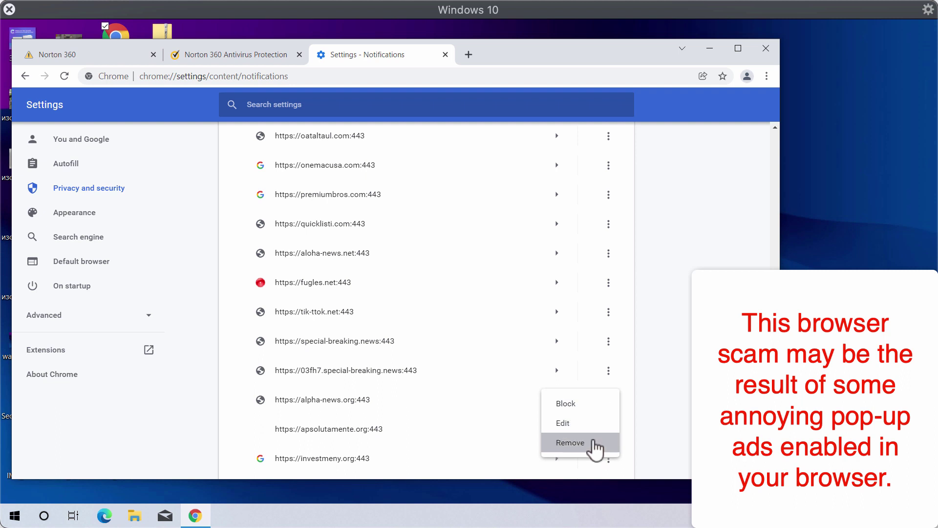
pyautogui.click(594, 442)
pyautogui.click(608, 371)
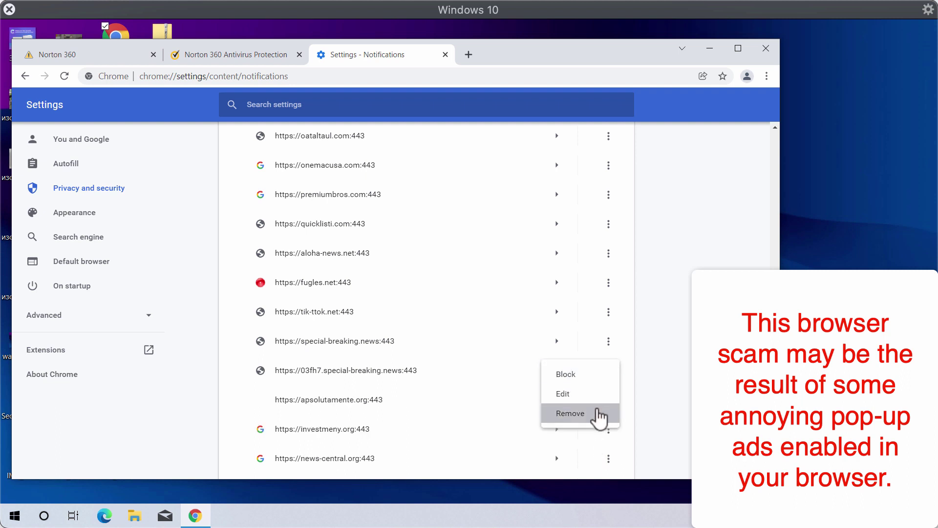
pyautogui.click(597, 415)
pyautogui.click(608, 341)
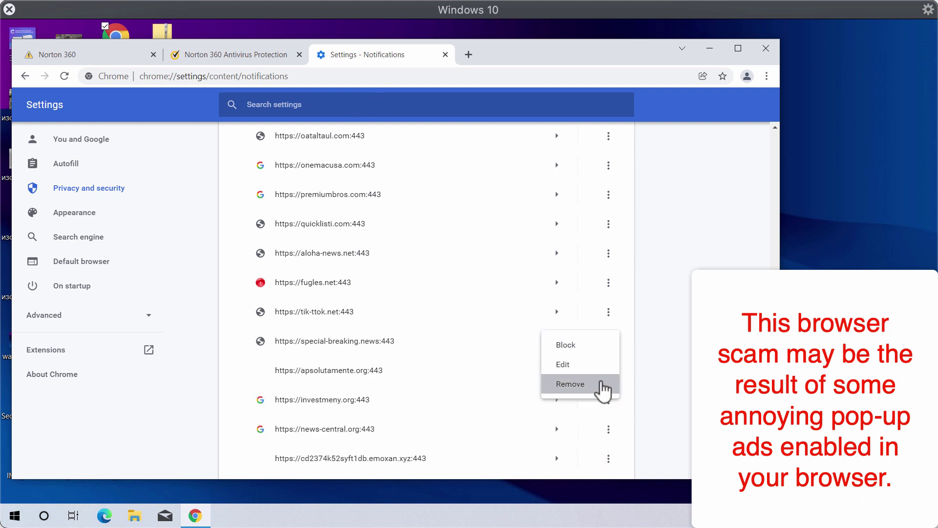
pyautogui.click(601, 384)
# - Load combocleaner.com in the settings tab and minimize the browser window to reach the desktop
pyautogui.moveTo(540, 66); pyautogui.dragTo(574, 64)
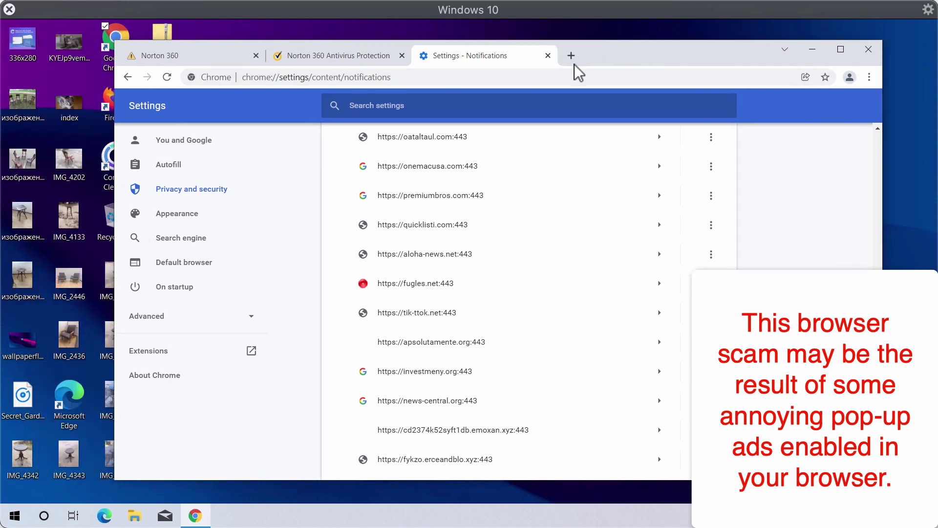
pyautogui.click(552, 70)
pyautogui.write('x')
pyautogui.press('BackSpace')
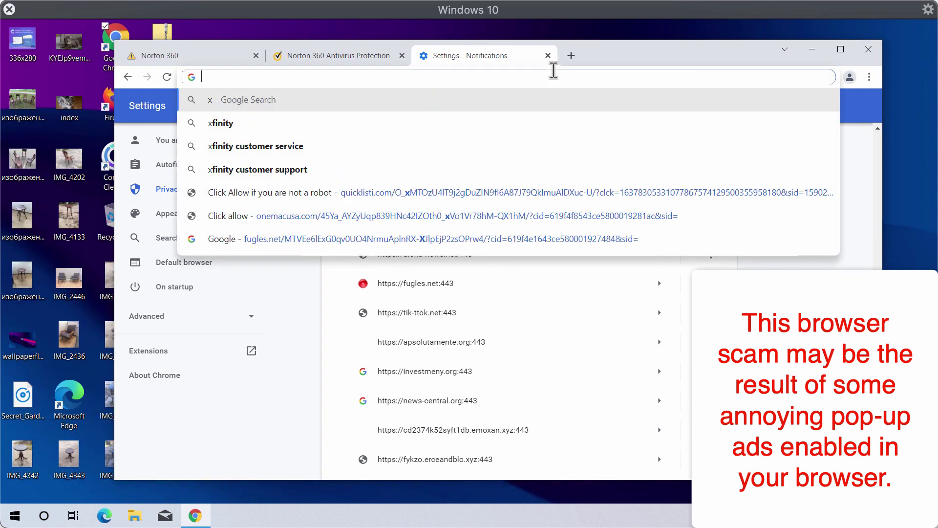
pyautogui.write('combocleaner.com')
pyautogui.press('Return')
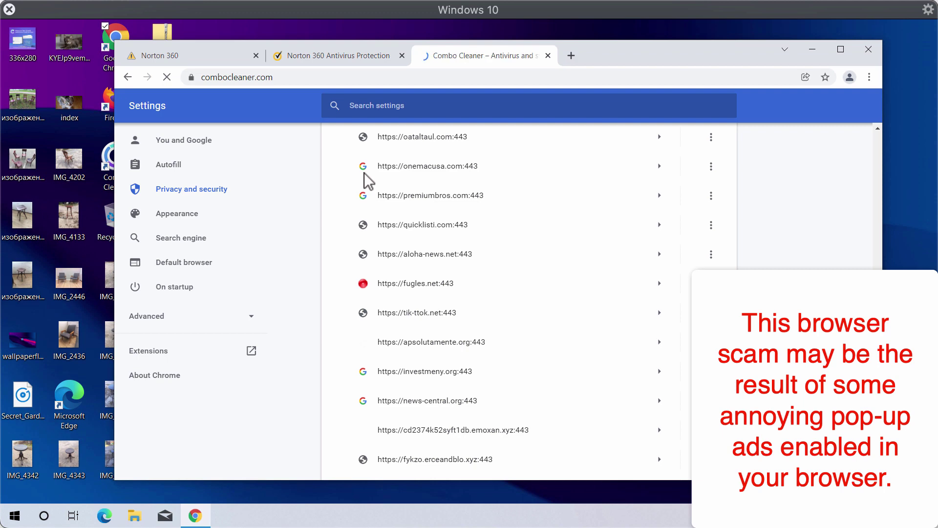
pyautogui.moveTo(643, 60); pyautogui.dragTo(656, 53)
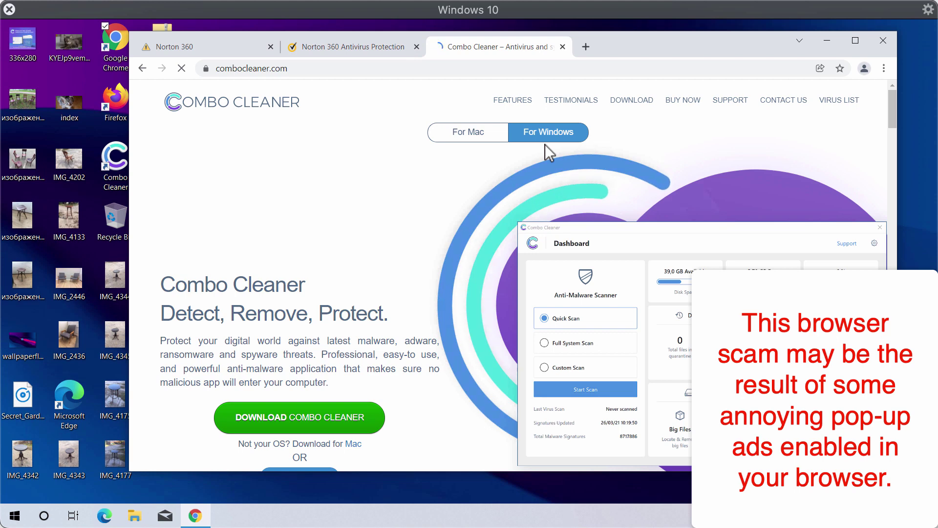
pyautogui.click(267, 68)
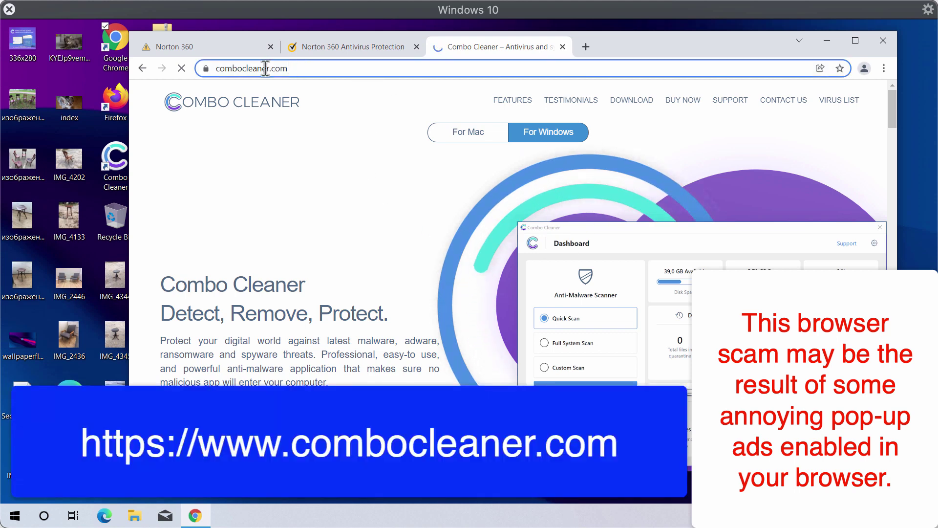
pyautogui.click(828, 39)
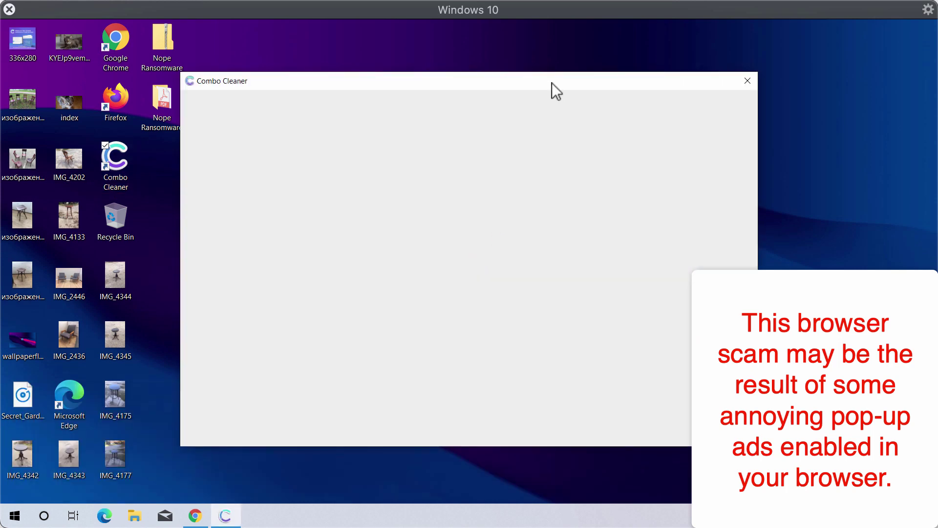
# - Start a Quick Scan of the computer with Combo Cleaner's anti-malware scanner
pyautogui.moveTo(552, 83); pyautogui.dragTo(488, 82)
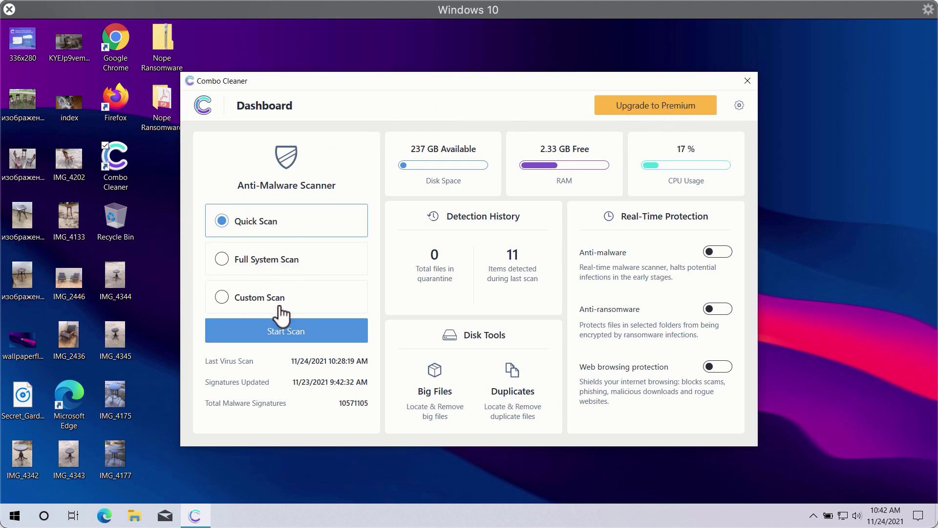
pyautogui.click(283, 329)
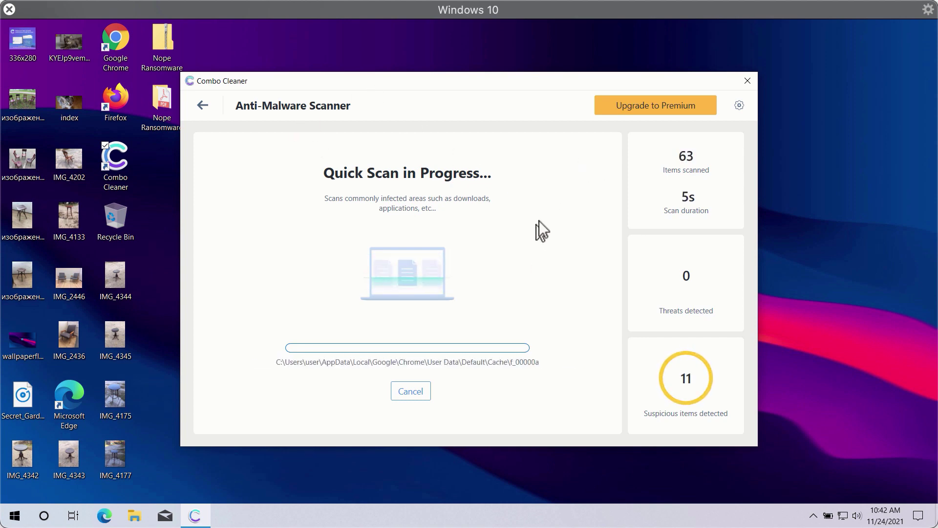
# - Review the anti-ransomware, scheduled scan and general settings while the scan runs, and return to the dashboard
pyautogui.click(738, 105)
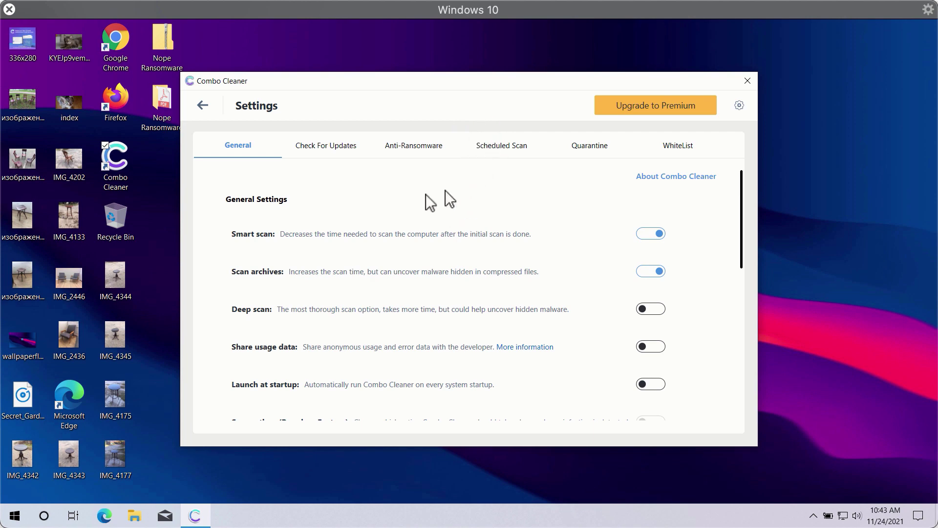
pyautogui.click(419, 160)
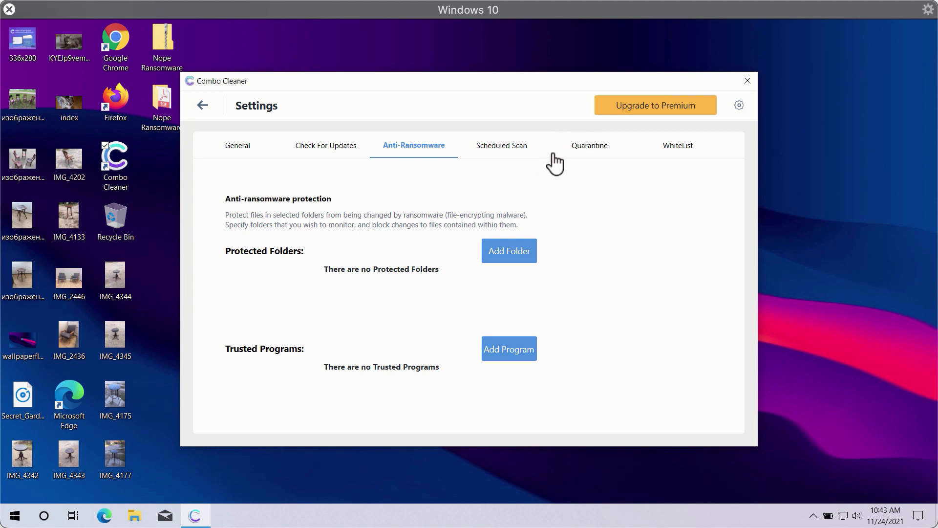
pyautogui.click(511, 155)
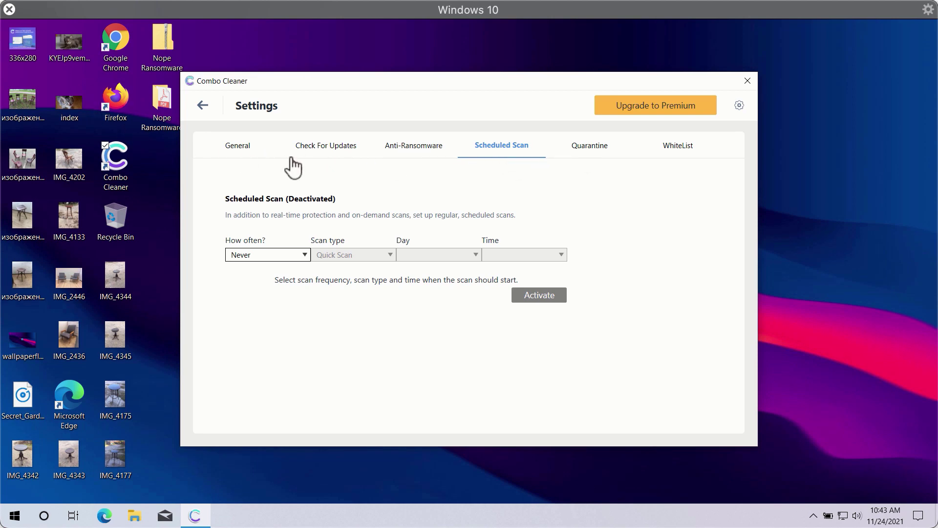
pyautogui.click(231, 147)
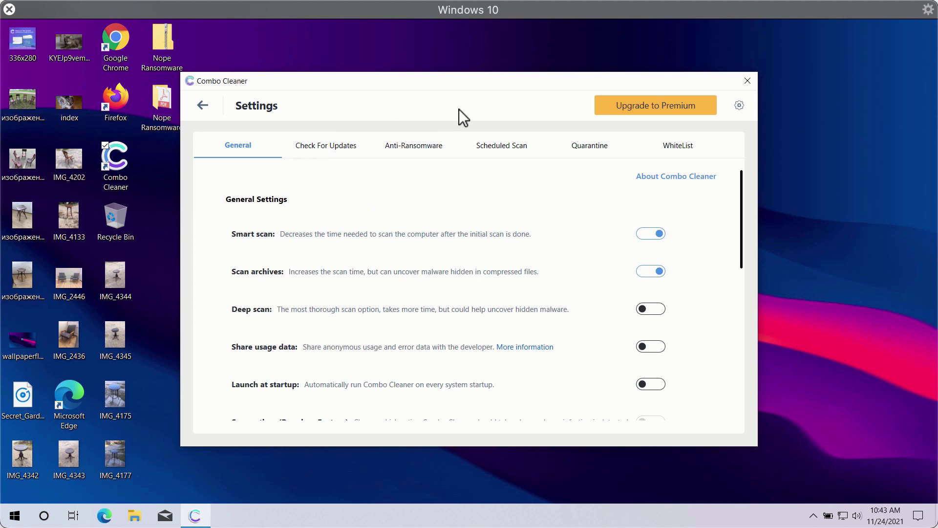
pyautogui.click(203, 106)
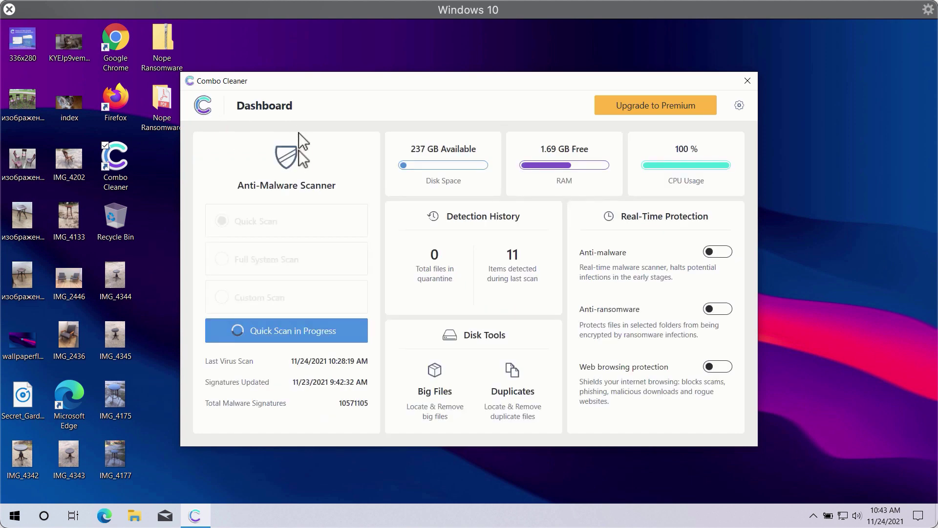
# - Cancel the running Quick Scan, confirm the cancellation and look through the full list of threat scan results
pyautogui.click(343, 332)
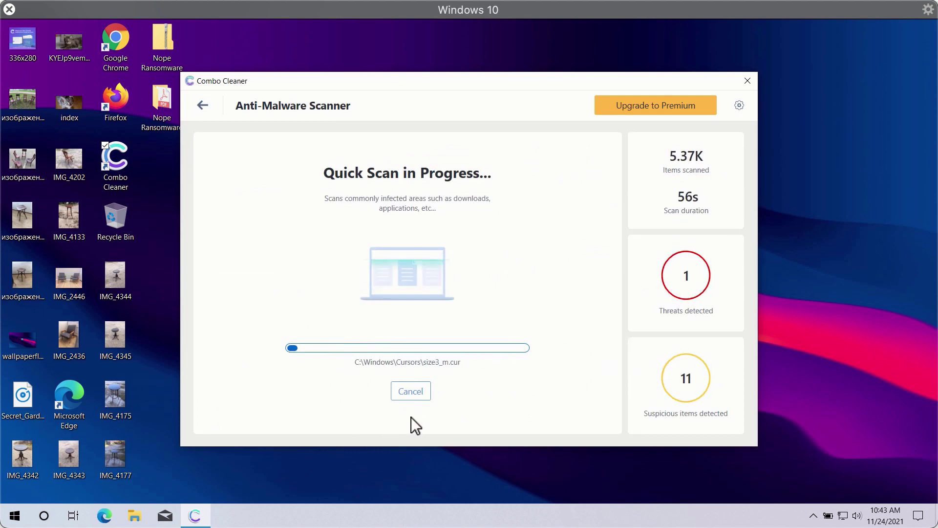
pyautogui.click(410, 396)
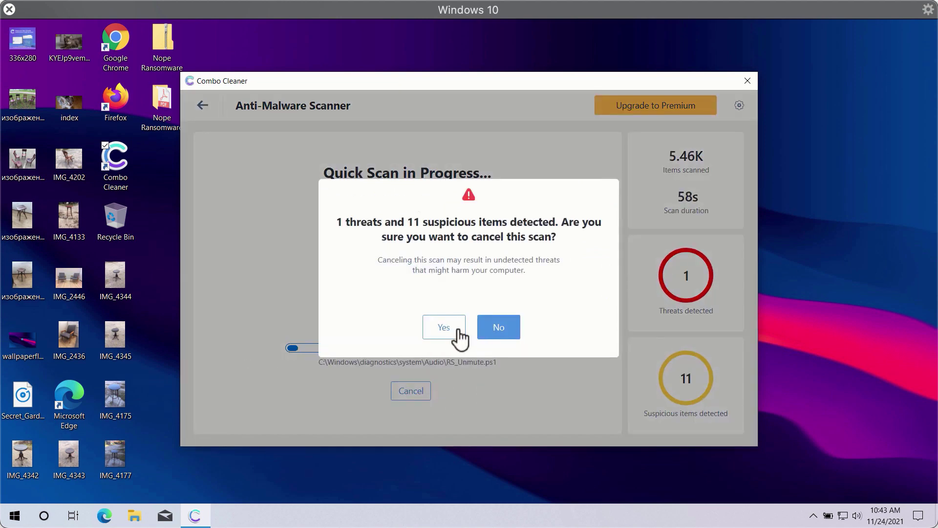
pyautogui.click(458, 329)
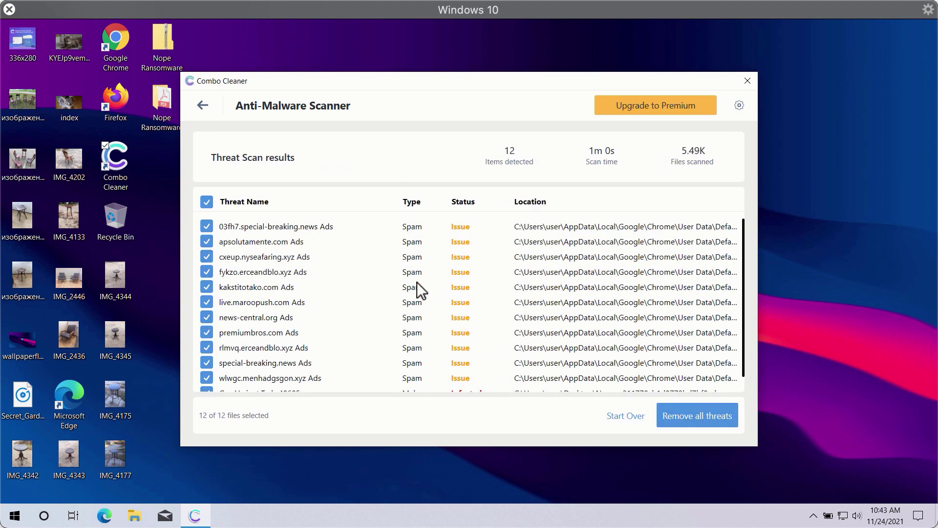
pyautogui.scroll(-1, 417, 286)
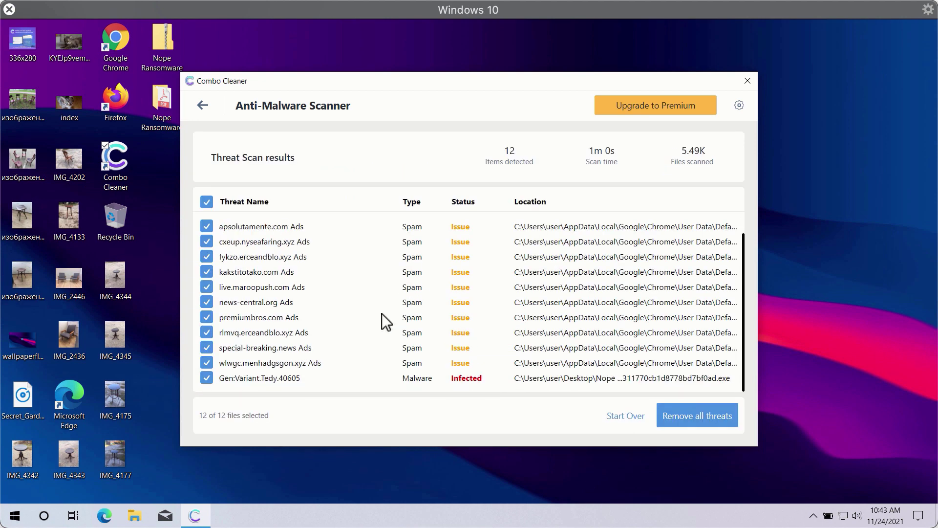
pyautogui.scroll(1, 403, 309)
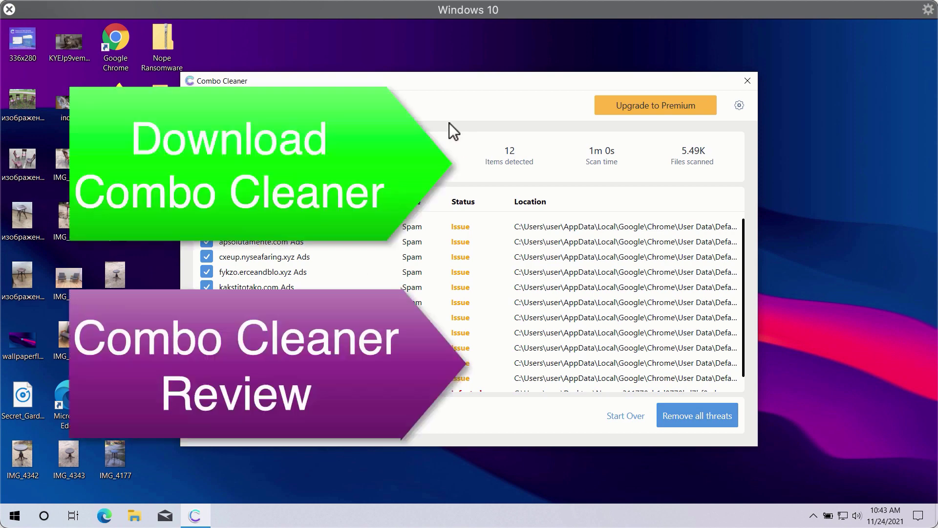
pyautogui.scroll(-1, 513, 308)
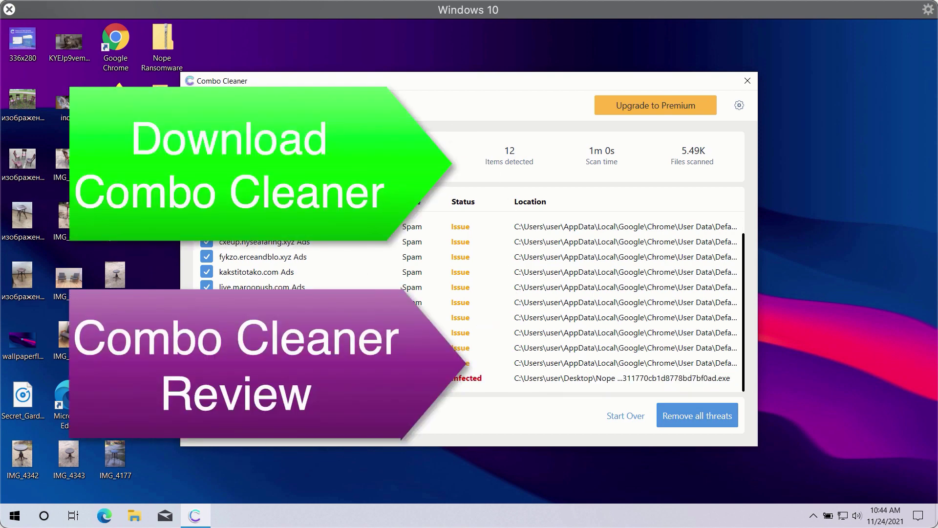